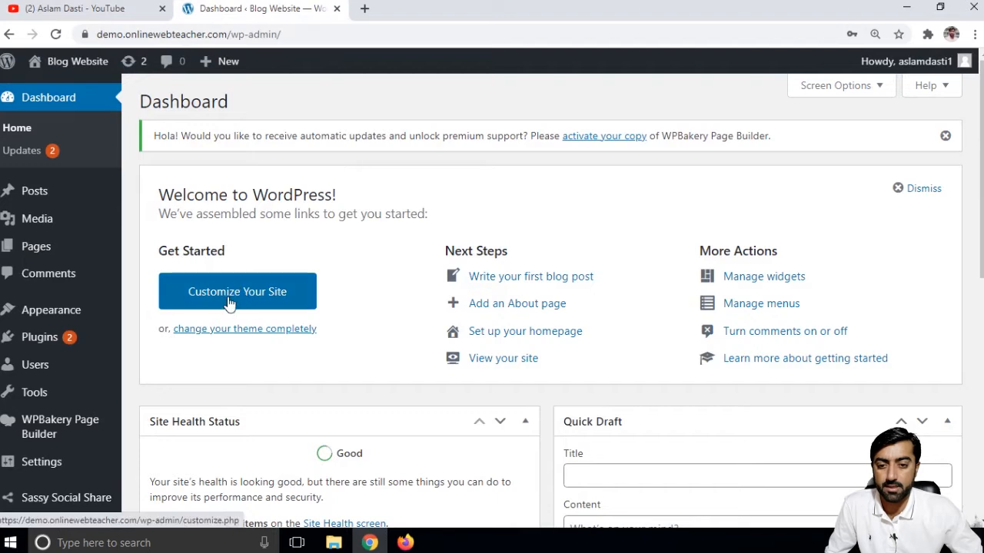
- Search the WordPress plugin directory for "web story" from the page for adding new plugins
mouse_move(61, 338)
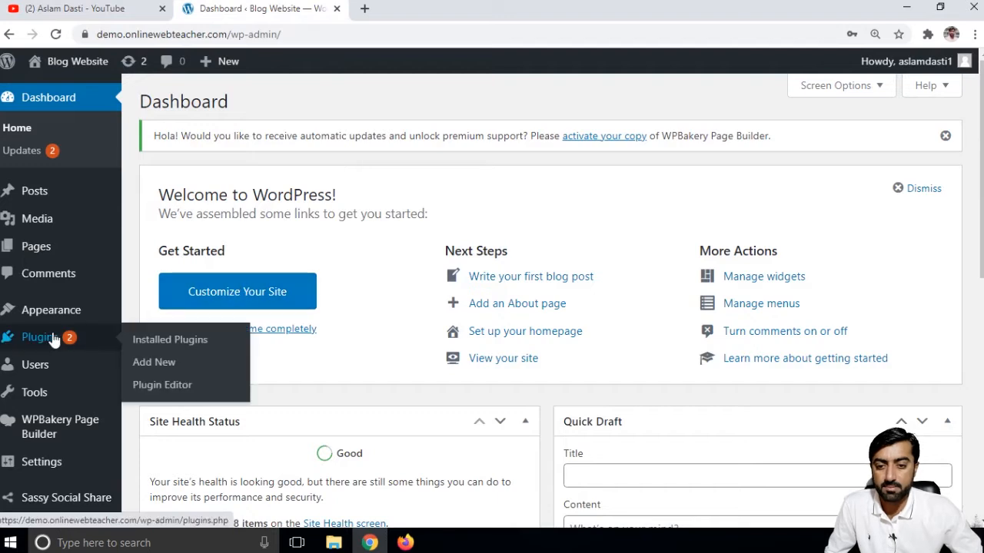
left_click(157, 367)
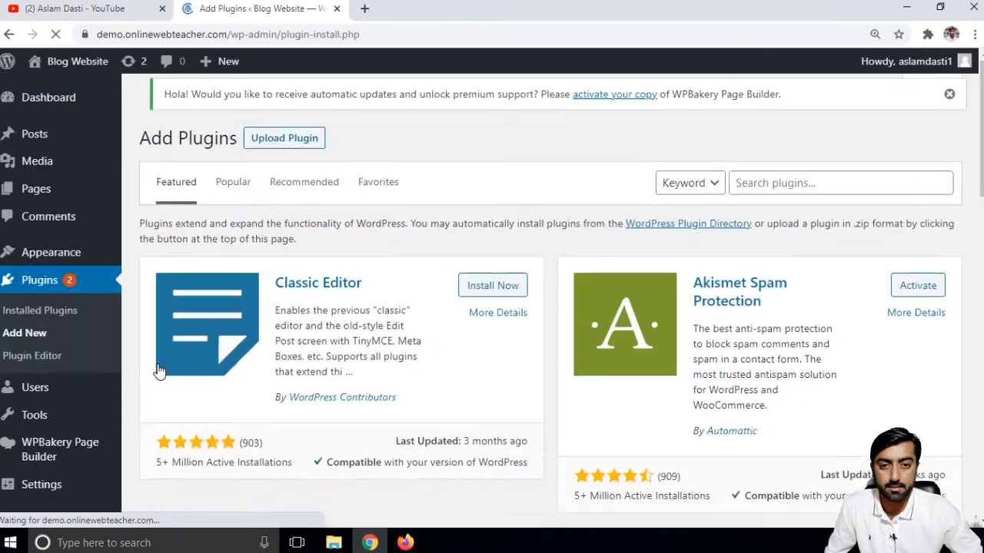
left_click(760, 197)
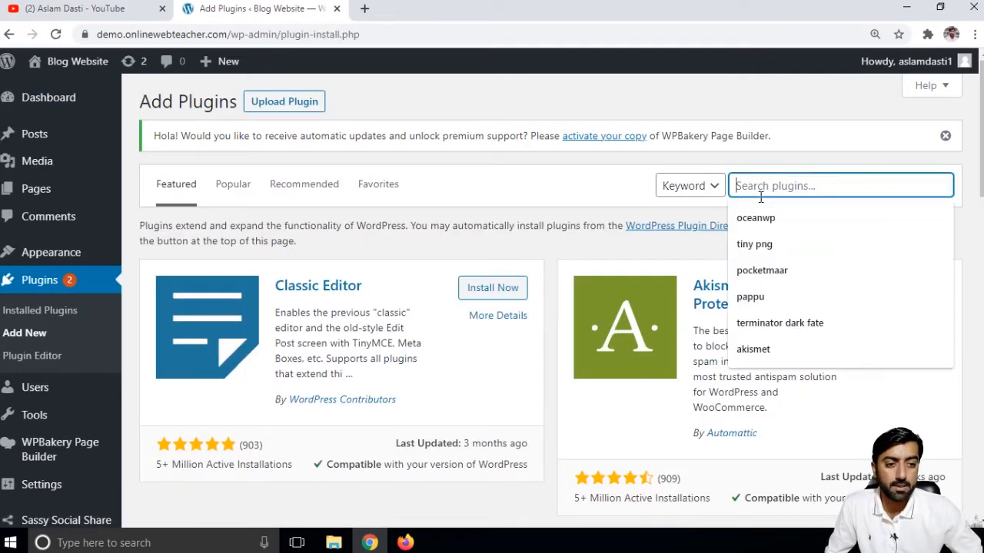
type("we")
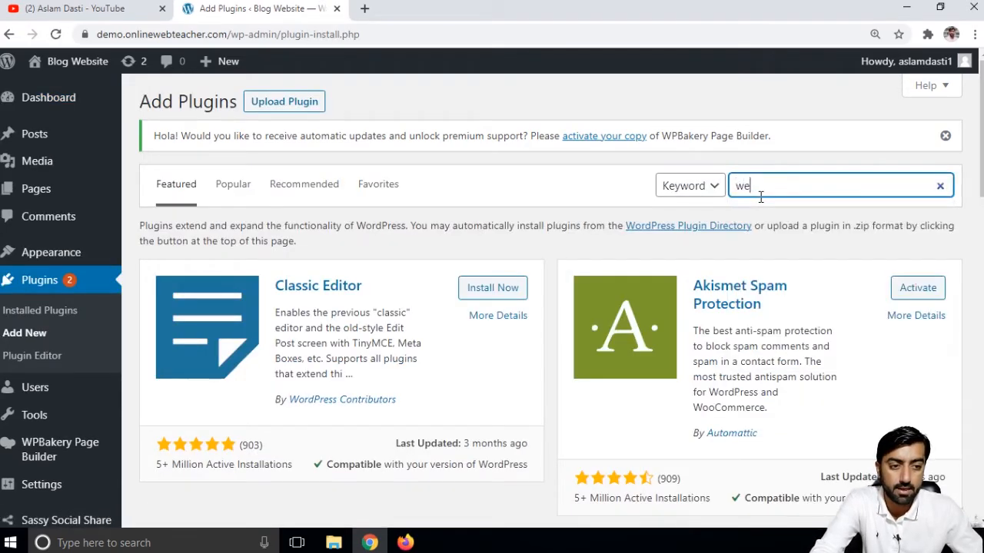
type("b st")
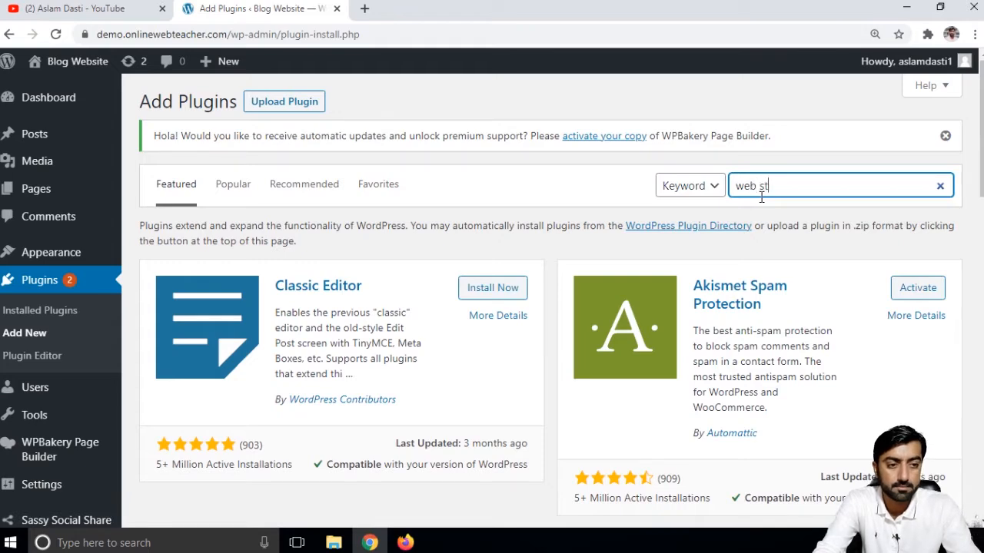
type("ory")
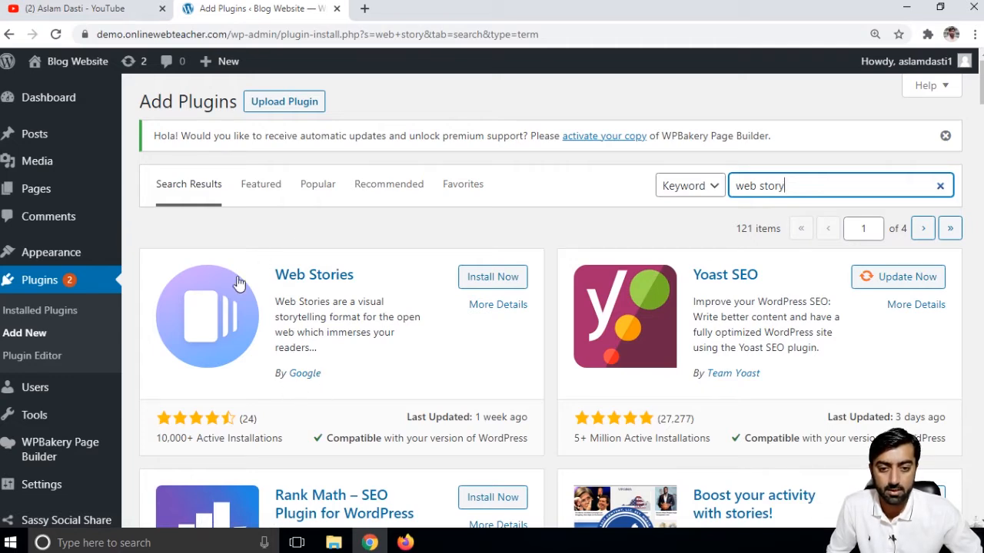
- Install and activate the Web Stories plugin by Google
left_click(492, 280)
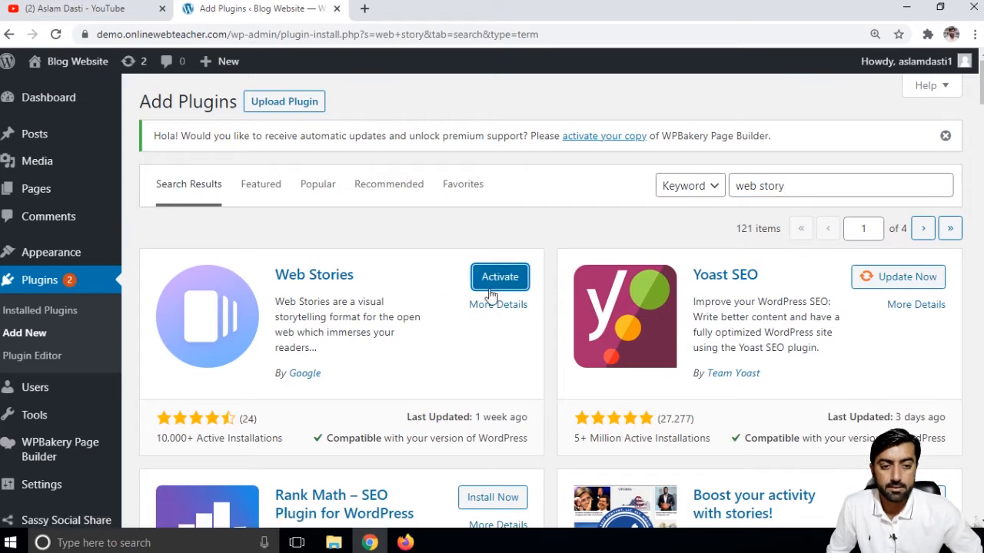
left_click(507, 280)
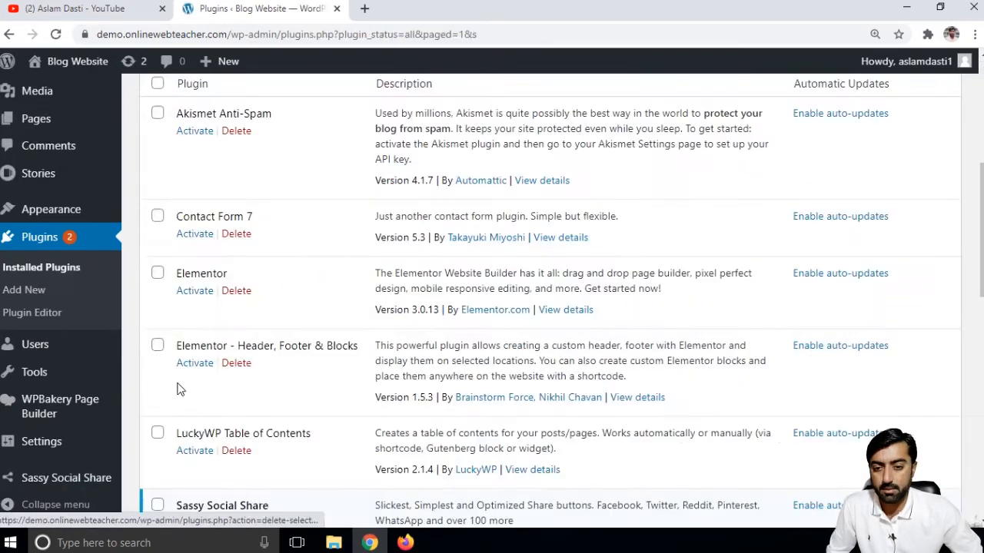
scroll(110, 415, "down", 3)
scroll(110, 413, "up", 1)
scroll(192, 369, "up", 5)
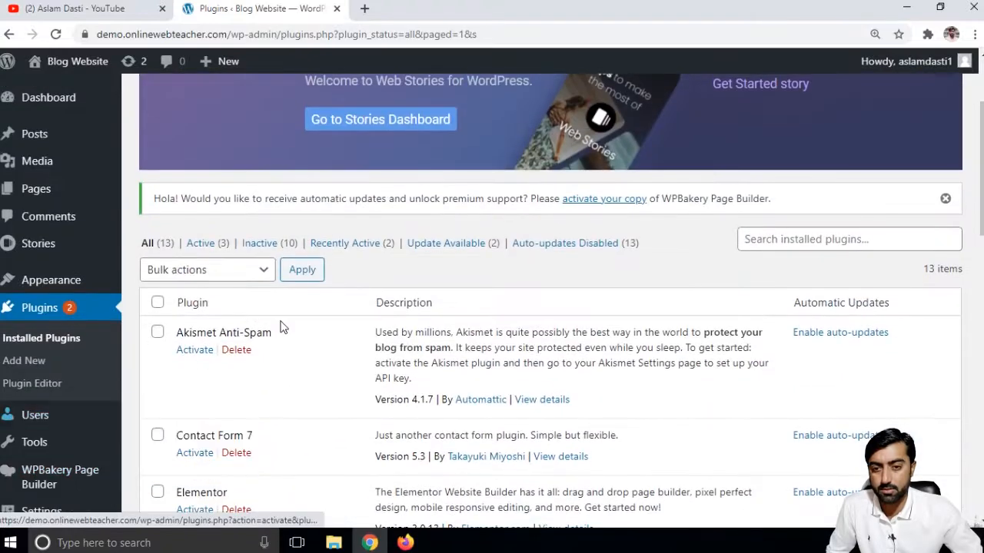
- Open the Web Stories editor settings and review the Google Analytics, publisher logo and data sharing options
mouse_move(81, 252)
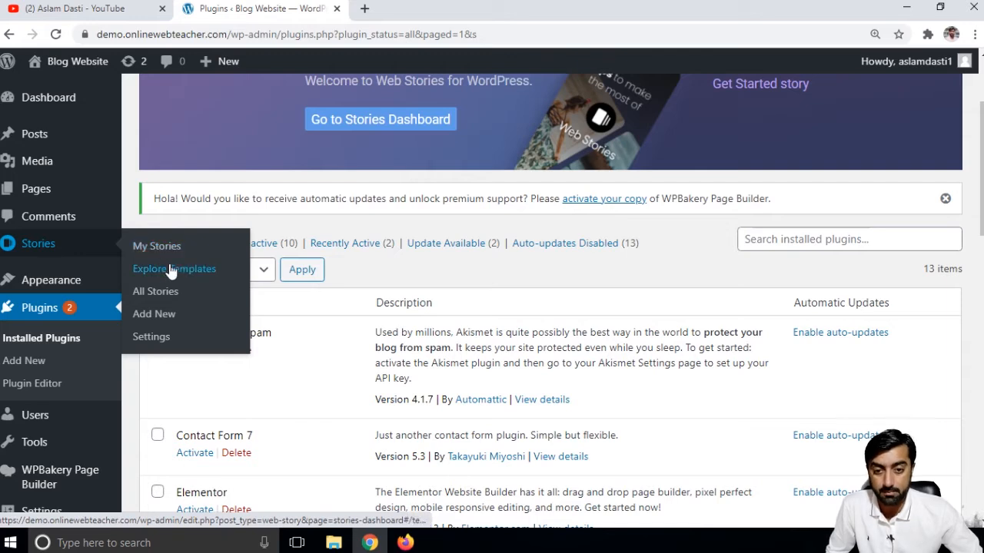
left_click(150, 337)
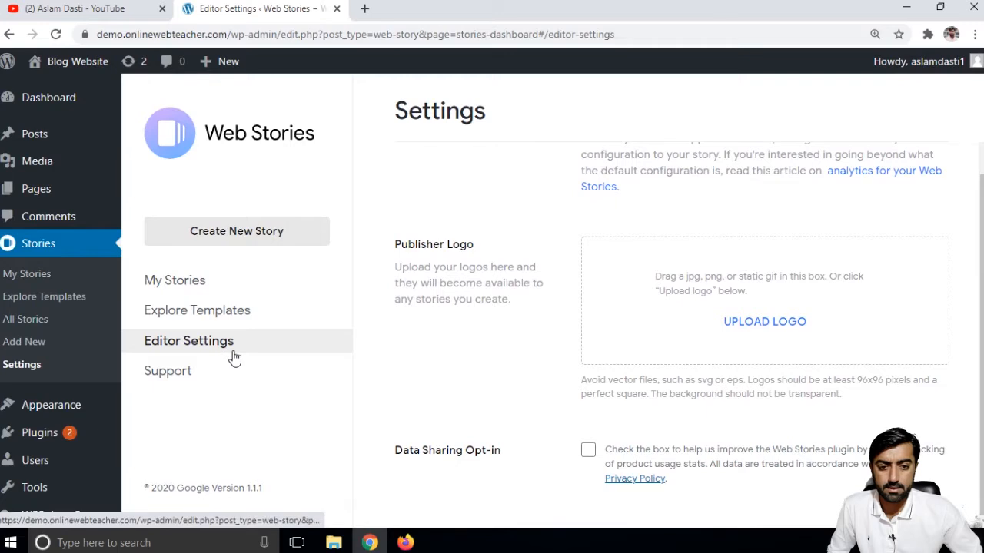
scroll(397, 346, "up", 2)
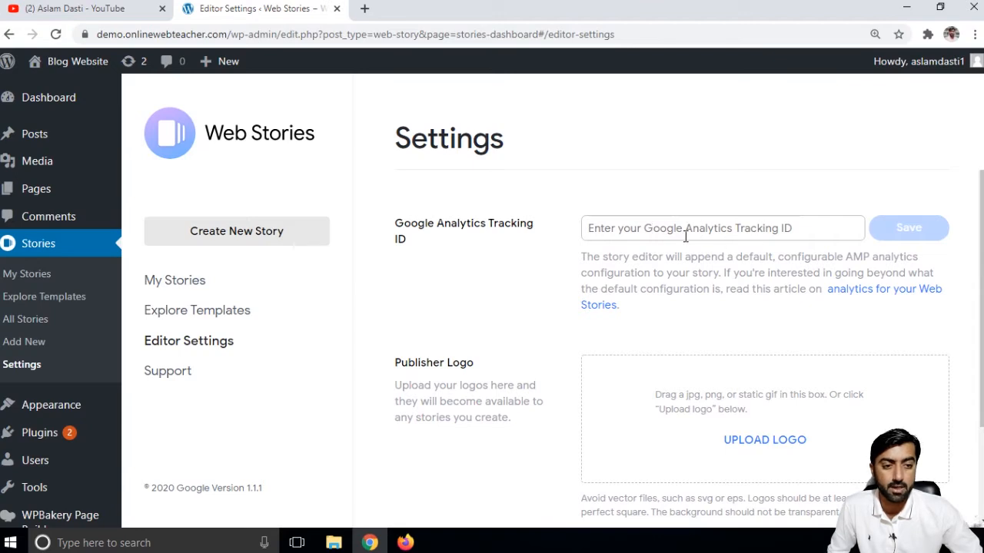
scroll(598, 263, "down", 1)
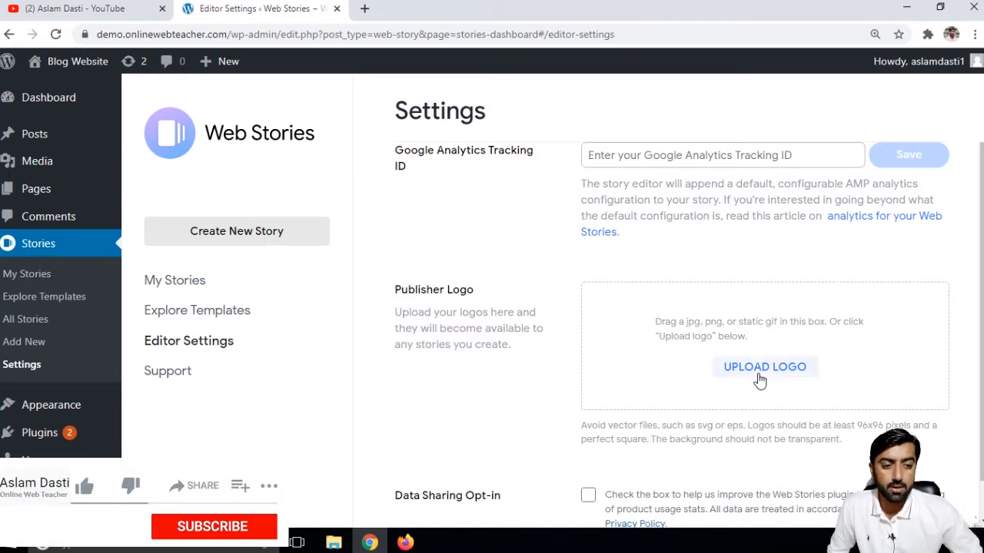
scroll(762, 367, "down", 1)
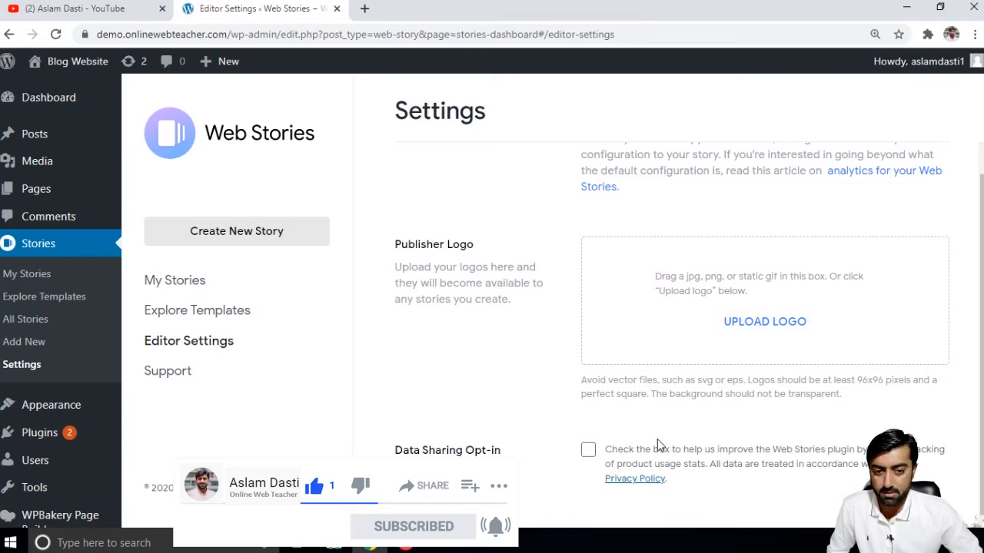
scroll(471, 361, "up", 2)
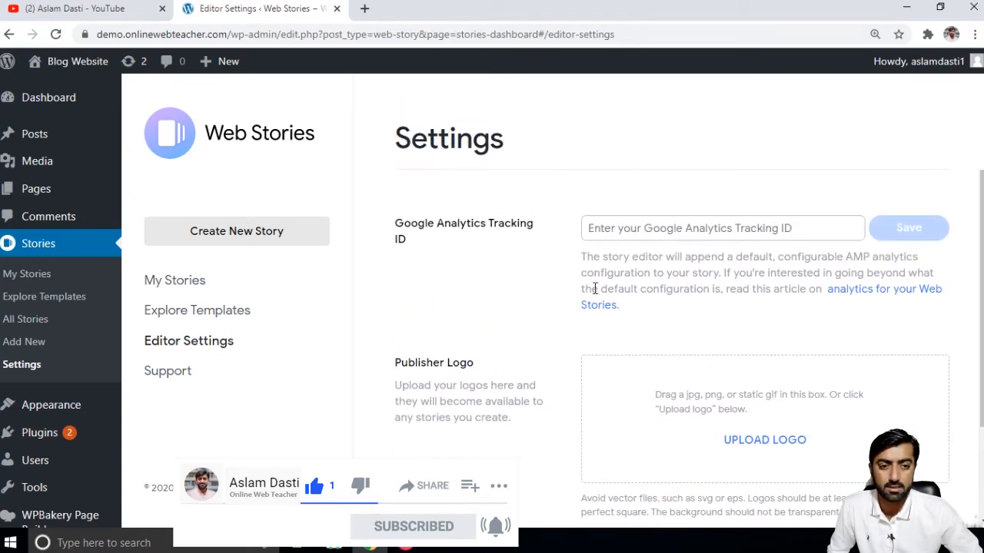
scroll(564, 345, "down", 2)
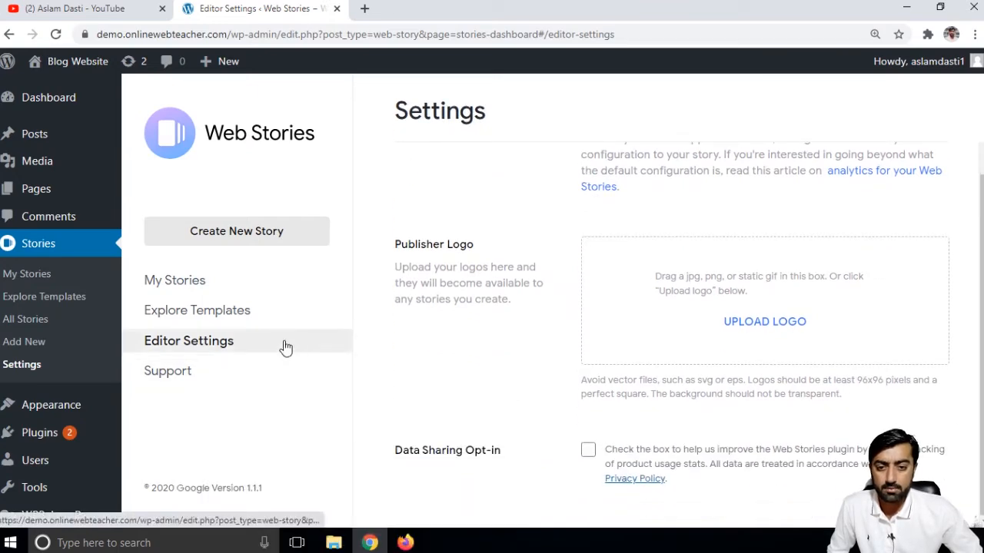
- View the My Stories overview and look over the existing untitled draft story
left_click(177, 283)
scroll(869, 382, "down", 1)
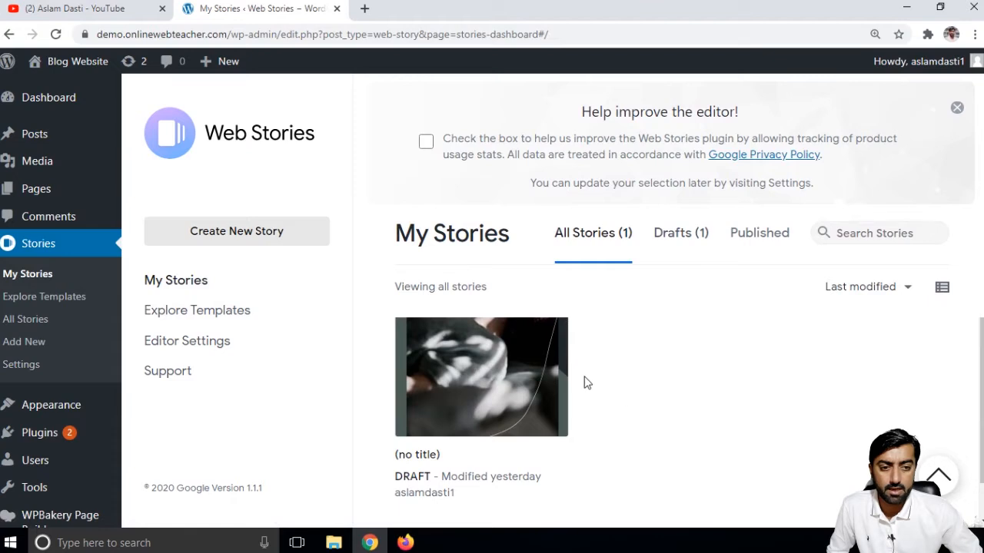
mouse_move(538, 382)
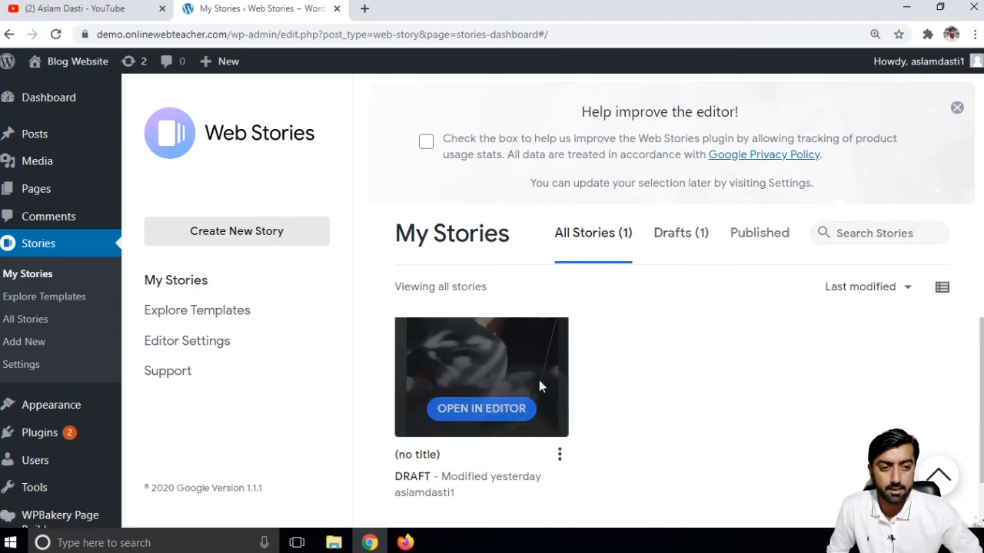
scroll(769, 377, "up", 1)
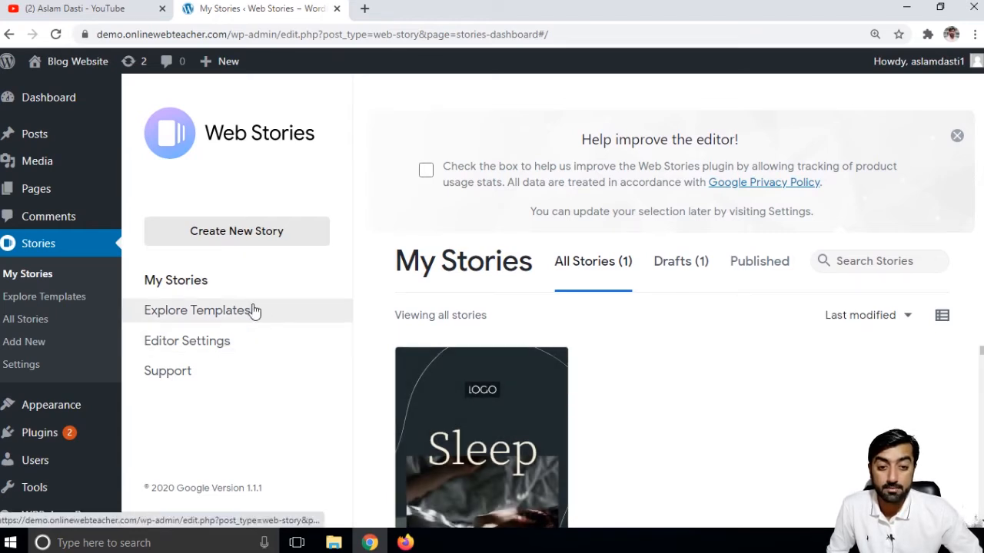
scroll(731, 358, "down", 1)
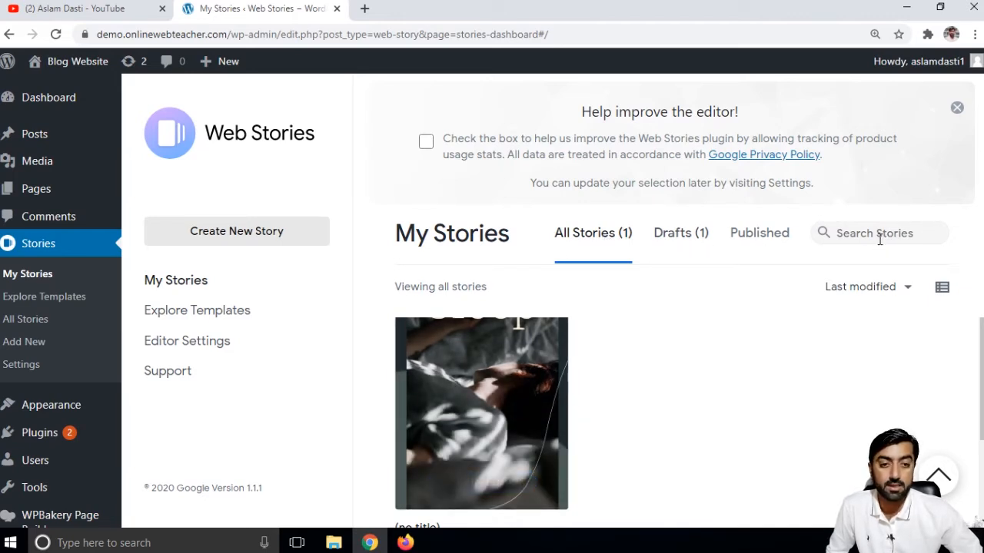
- Browse the story templates and create a new story from the Thailand travel template with the street food page
left_click(229, 320)
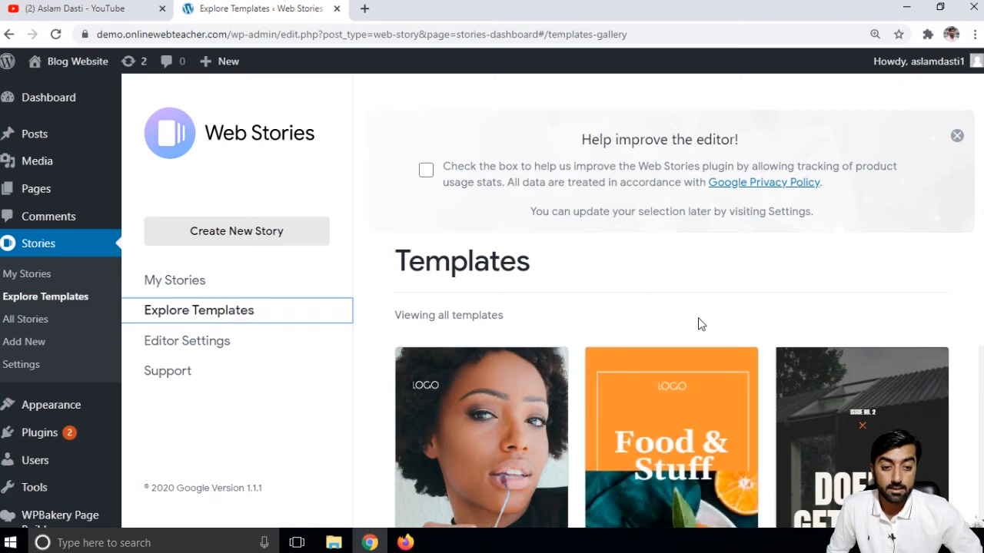
scroll(788, 414, "down", 1)
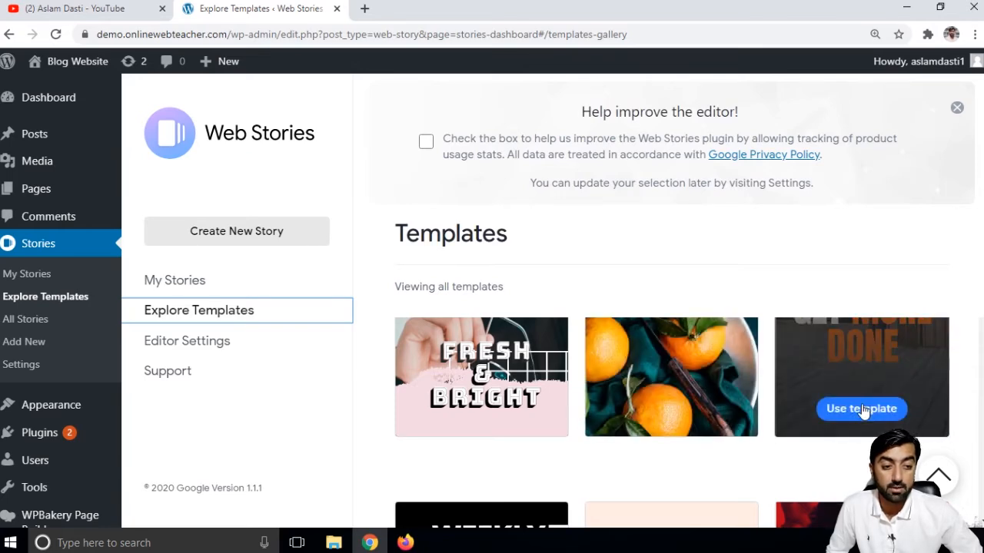
scroll(867, 408, "down", 2)
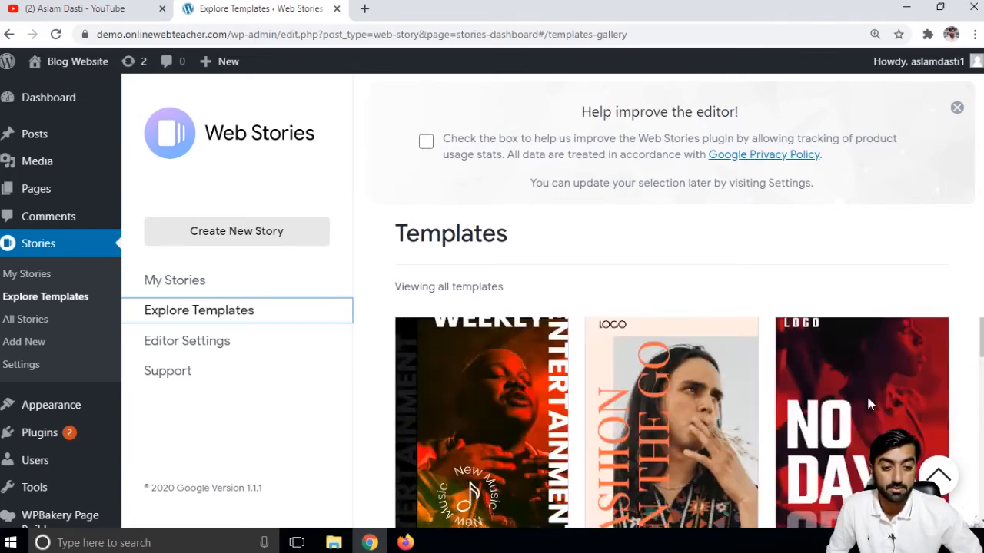
scroll(867, 396, "down", 1)
scroll(867, 402, "down", 2)
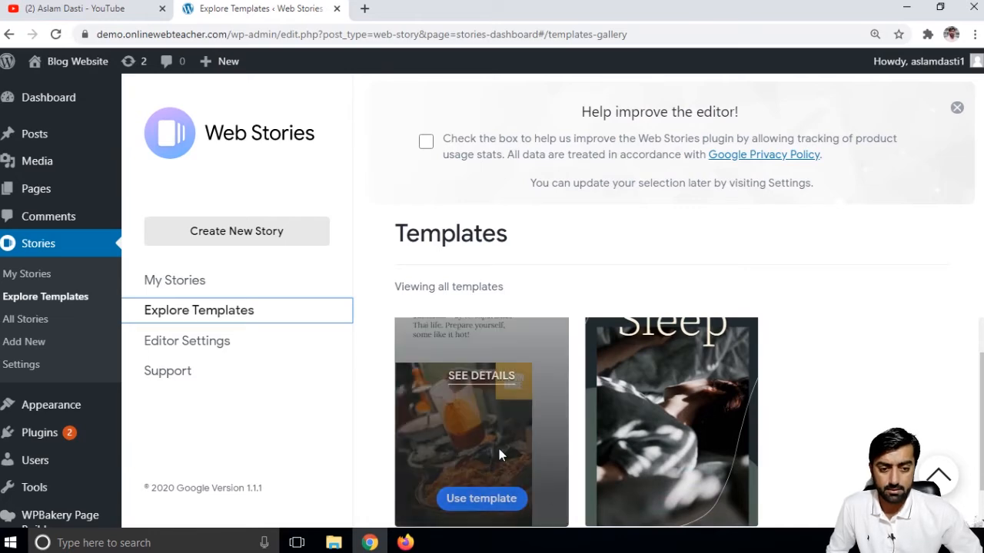
left_click(485, 507)
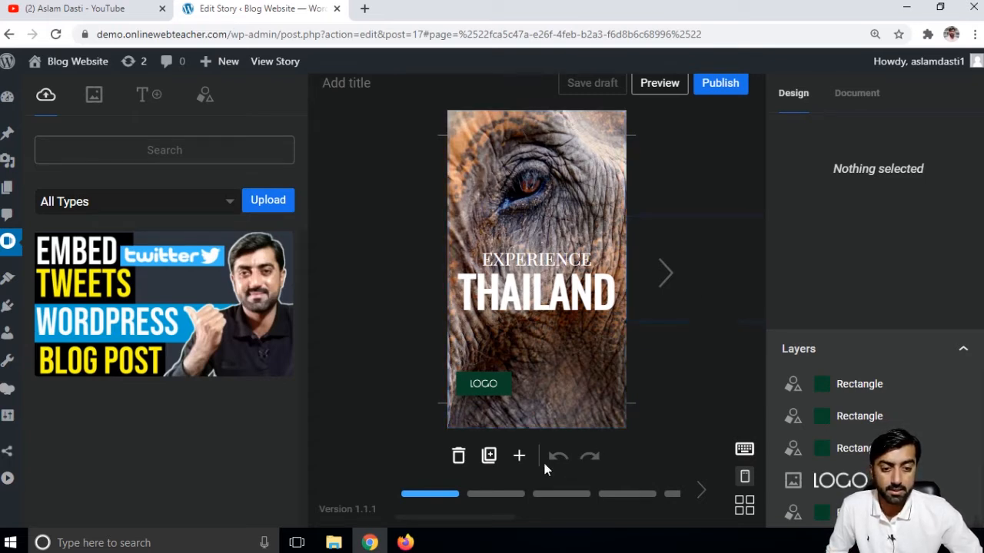
- Look through the new story's pages from the Thailand cover to the page about temple number 3
left_click(502, 499)
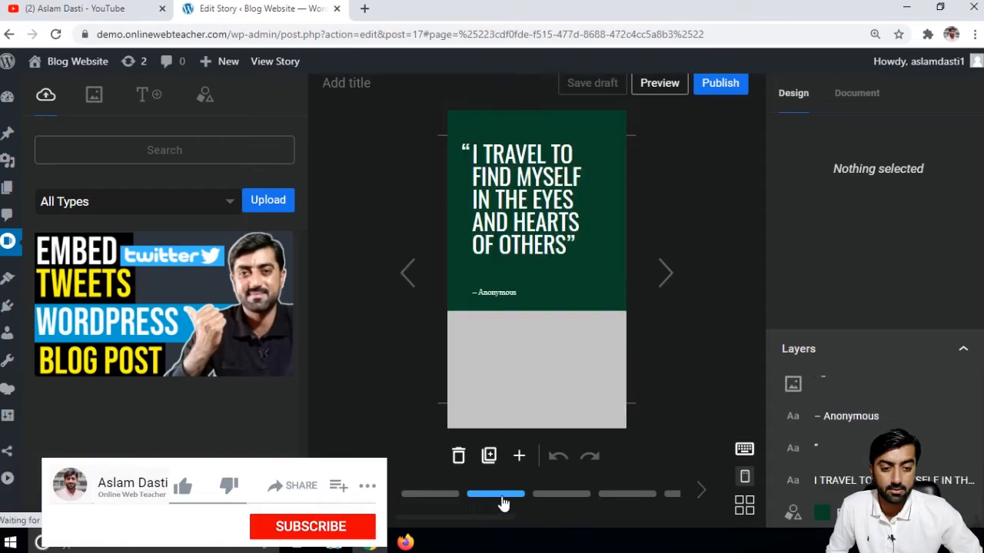
left_click(664, 273)
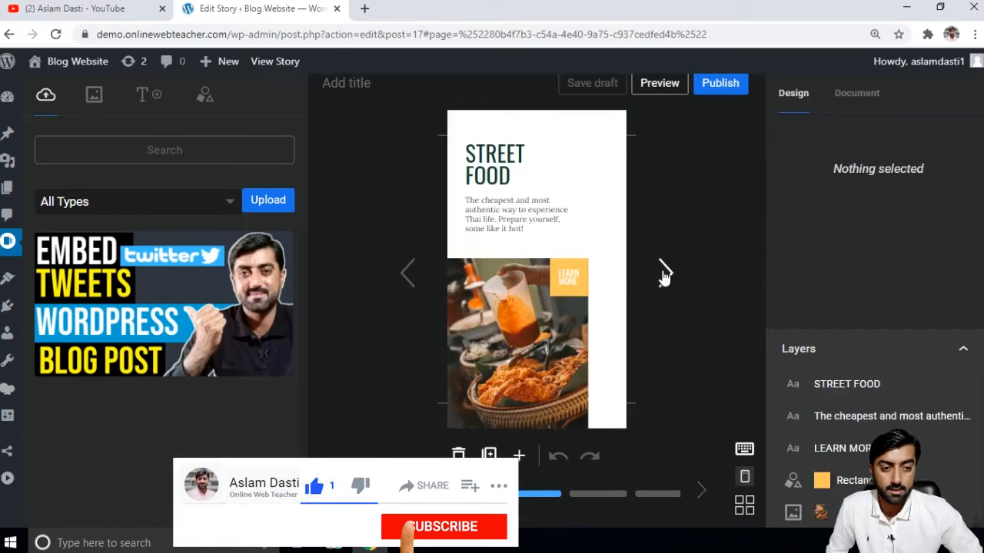
left_click(664, 274)
left_click(664, 274)
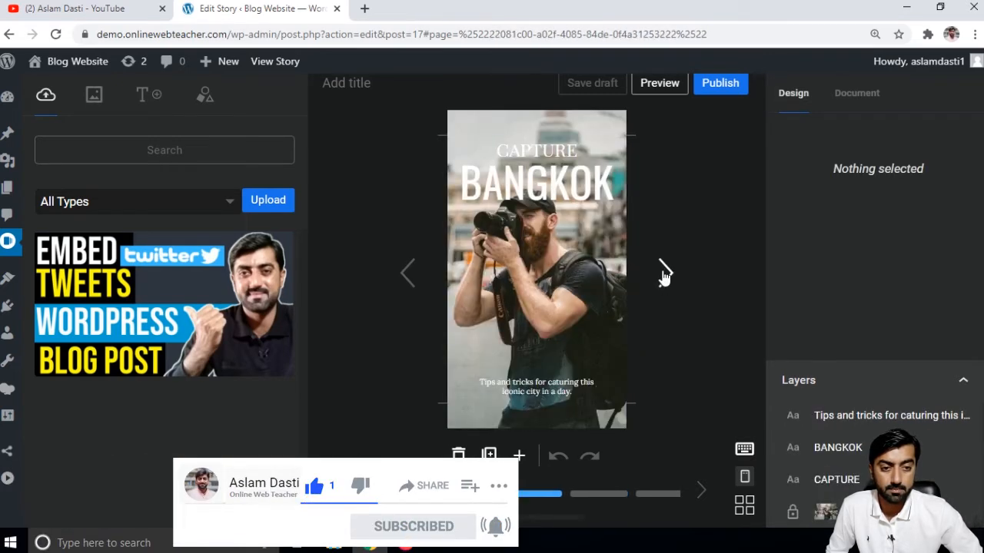
left_click(664, 273)
left_click(664, 273)
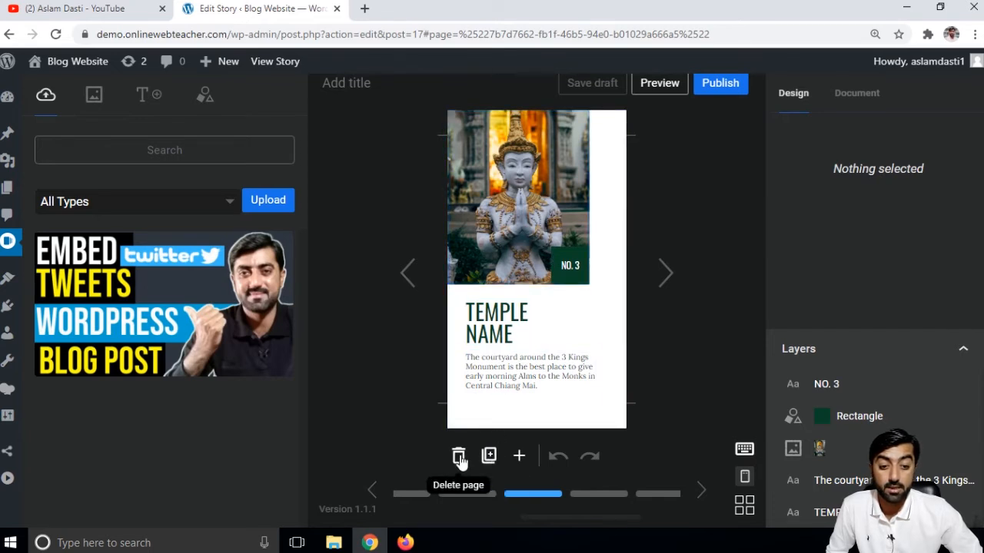
- Try adding a blank page after the temple page, testing undo and redo before undoing the addition again
left_click(520, 457)
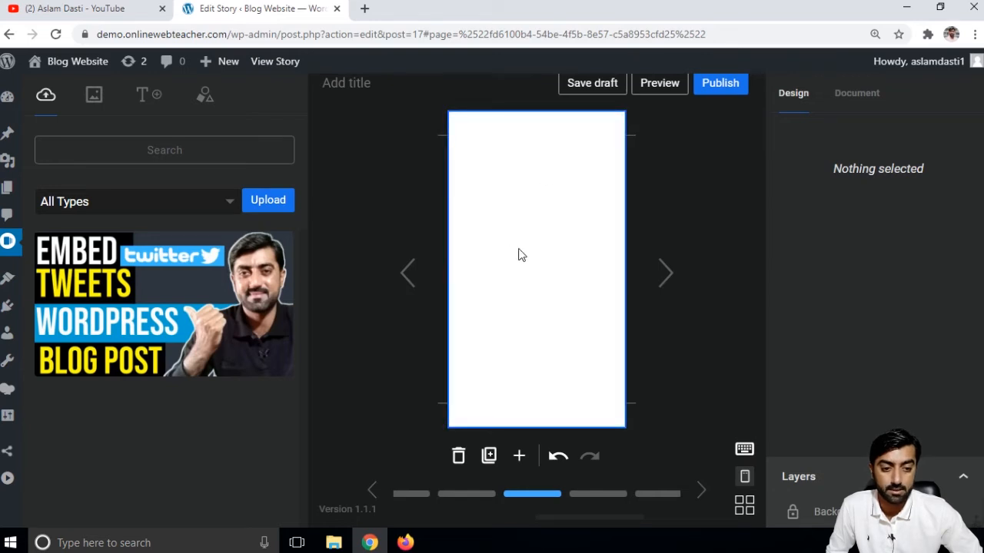
left_click(557, 457)
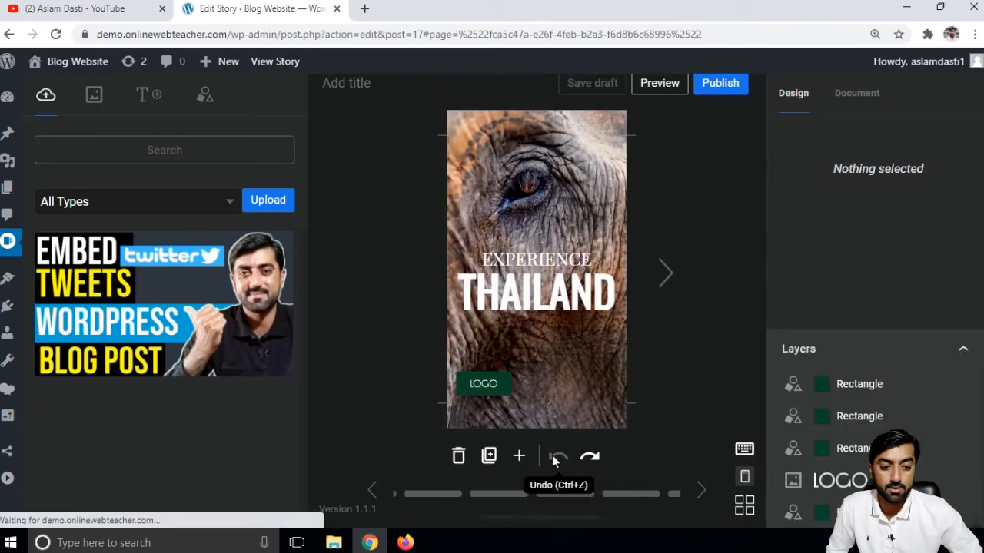
left_click(588, 457)
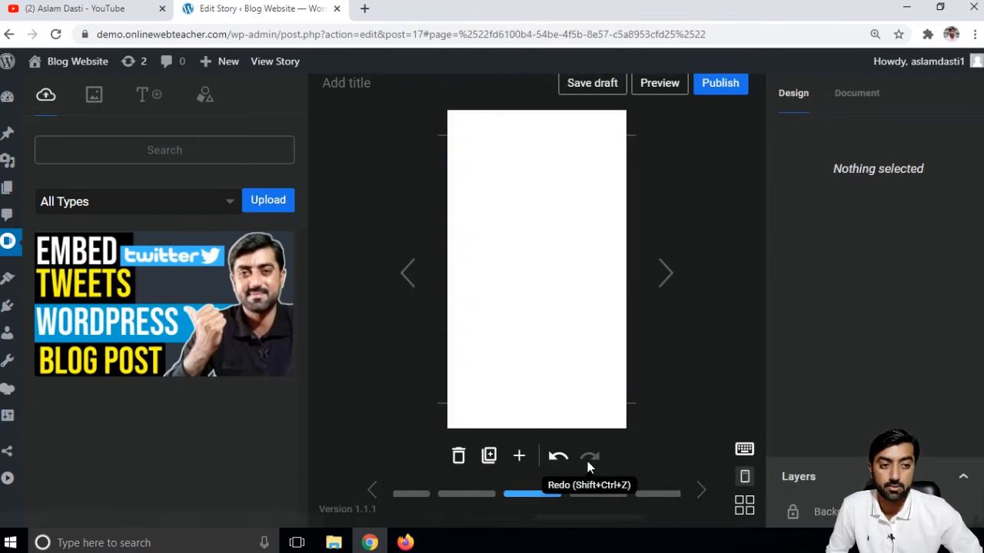
left_click(558, 456)
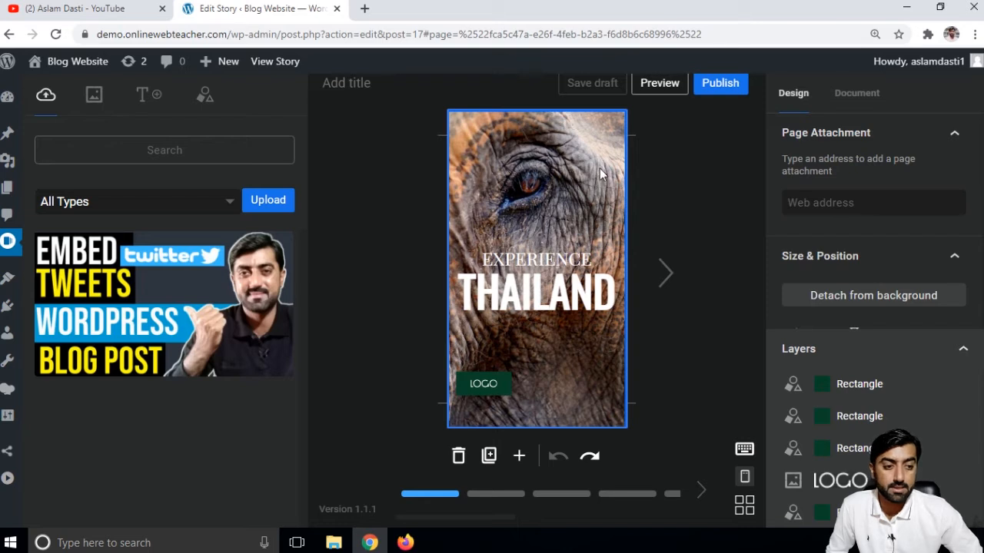
- Examine the design options of the cover page's elephant background image, from page attachment to overlay and accessibility
scroll(902, 260, "down", 2)
scroll(894, 224, "up", 3)
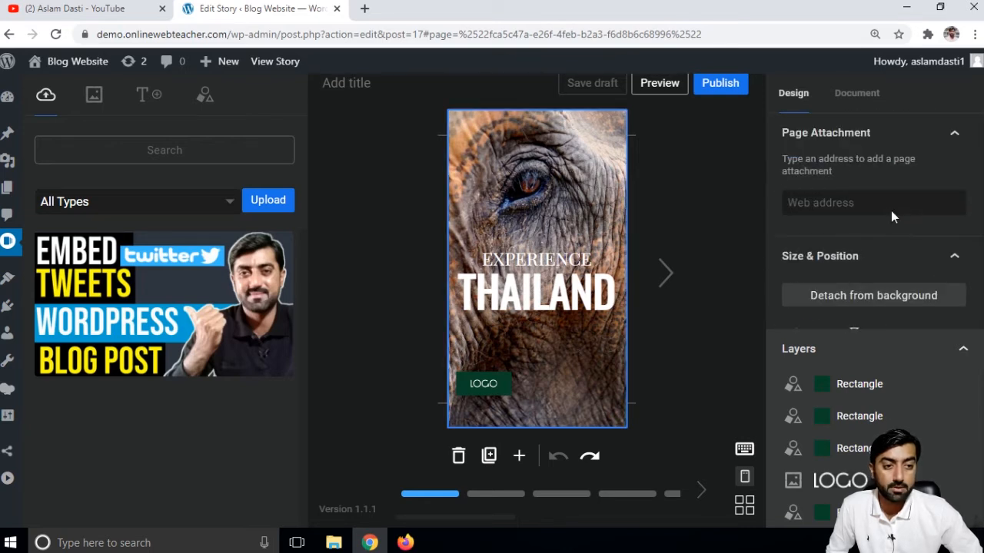
scroll(891, 217, "down", 3)
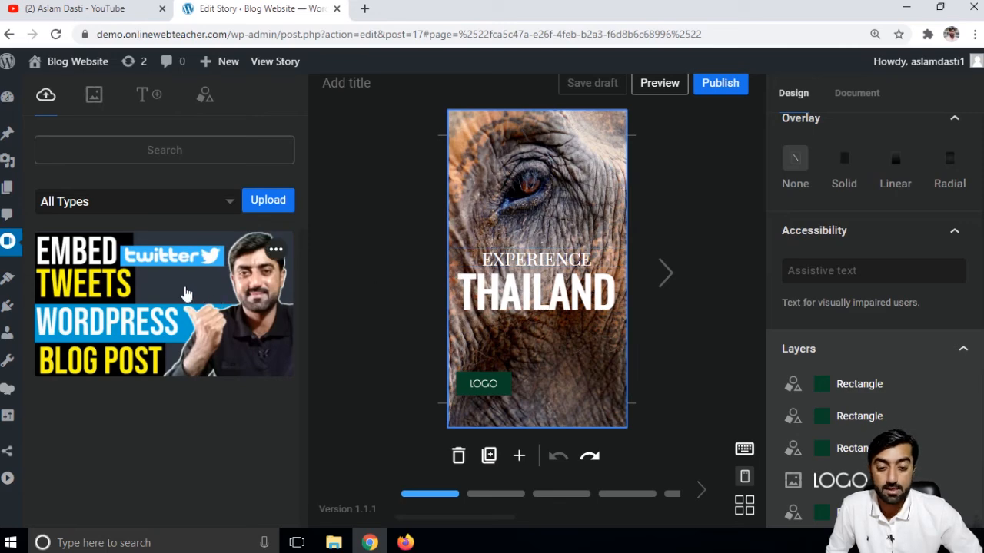
- Add the uploaded Embed Tweets image to the cover page, enlarged and positioned above the Experience Thailand title
left_click_drag(184, 294, 502, 212)
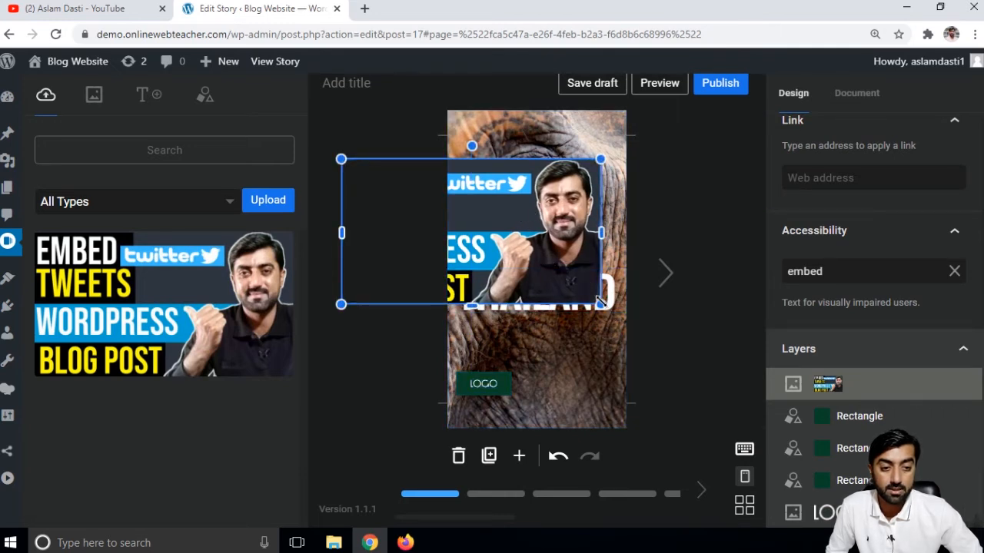
left_click_drag(563, 246, 560, 184)
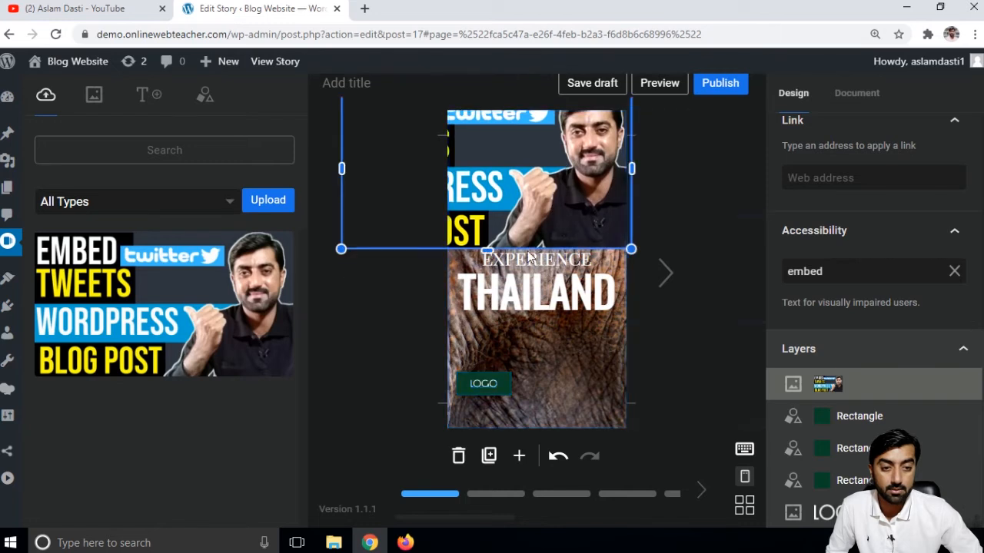
left_click(529, 260)
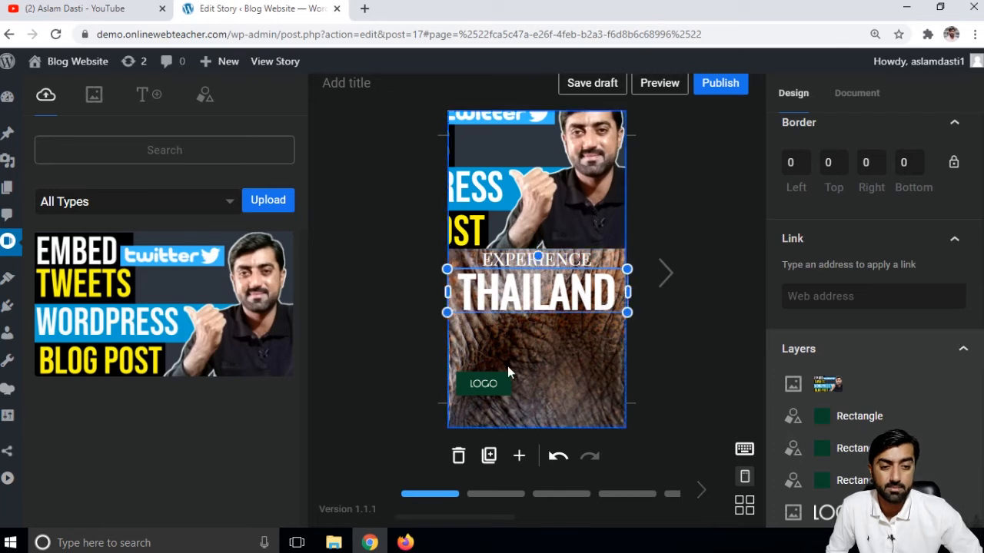
- Select the green rectangle behind the logo and examine the story's document settings from status and visibility to excerpt
left_click(493, 386)
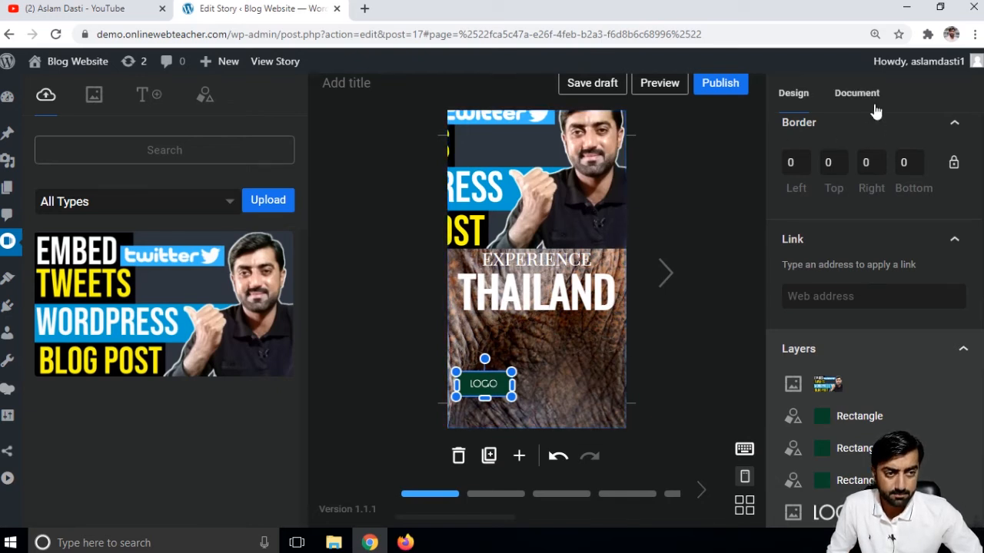
left_click(852, 106)
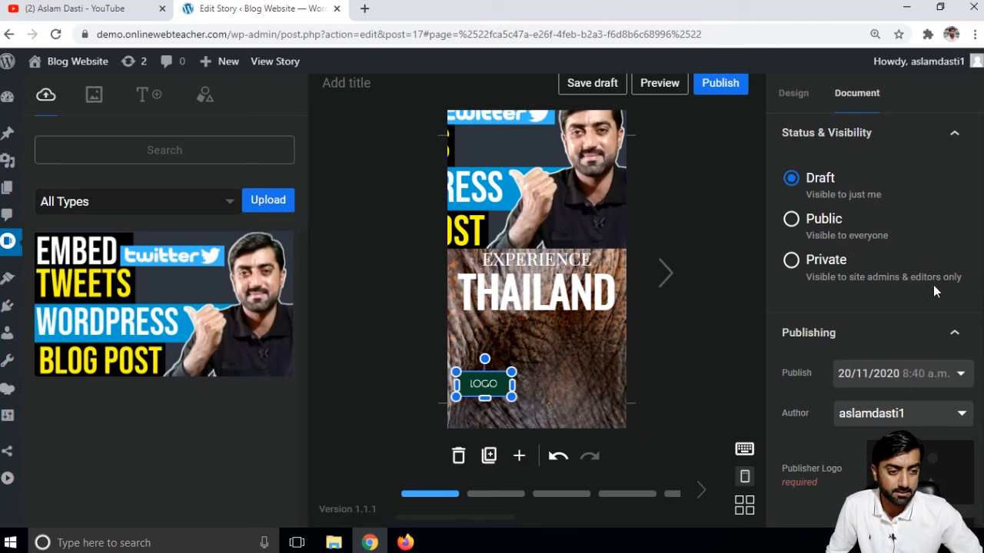
scroll(933, 290, "down", 3)
scroll(908, 271, "down", 3)
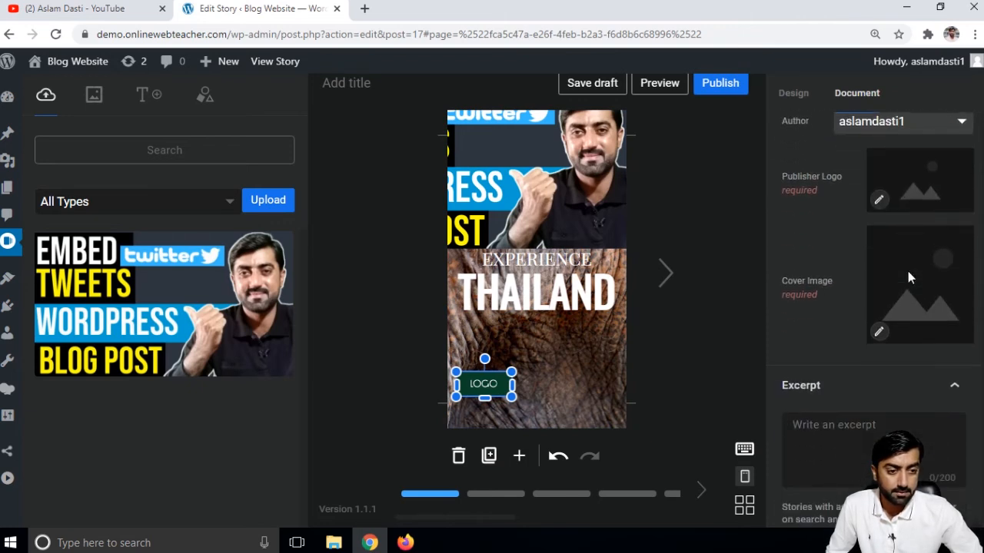
scroll(907, 271, "up", 2)
scroll(954, 213, "up", 1)
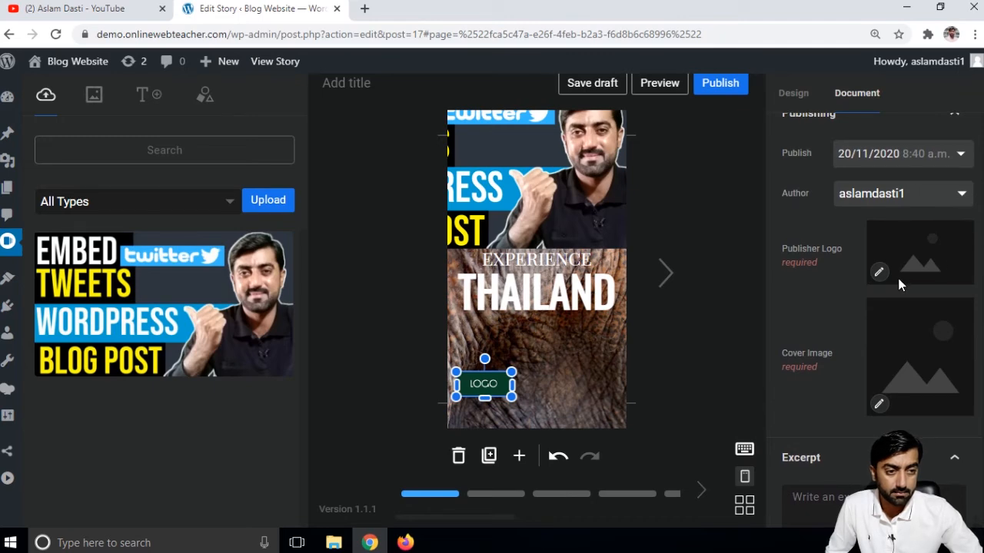
scroll(944, 208, "down", 5)
scroll(937, 217, "up", 5)
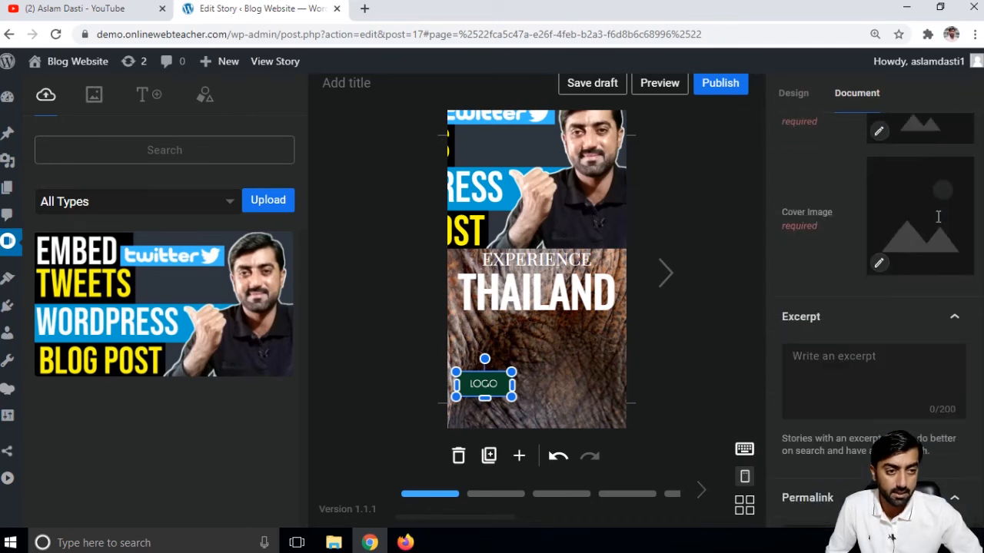
- Change the fill color of the rectangle behind the logo to the pale green CFEFDF
left_click(793, 92)
scroll(826, 237, "up", 3)
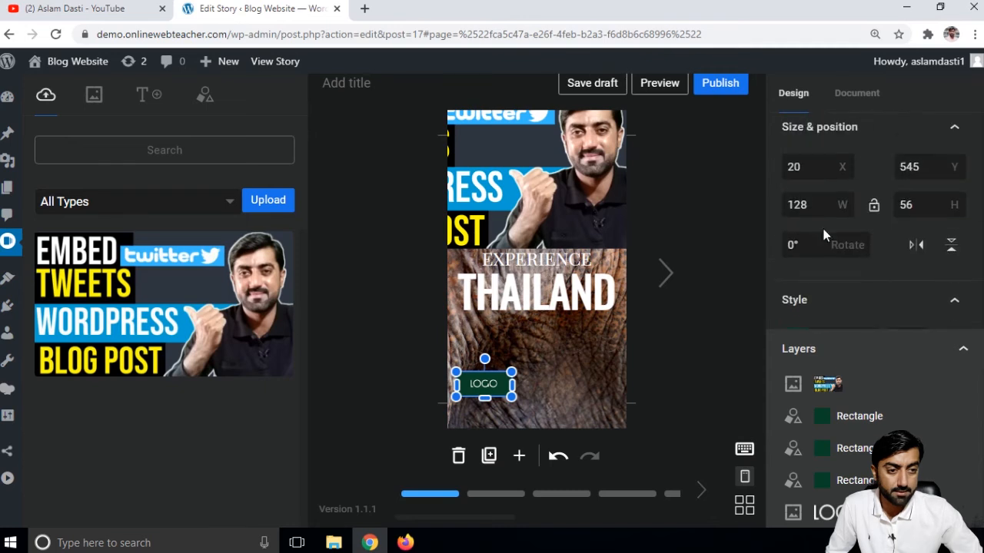
scroll(884, 252, "down", 2)
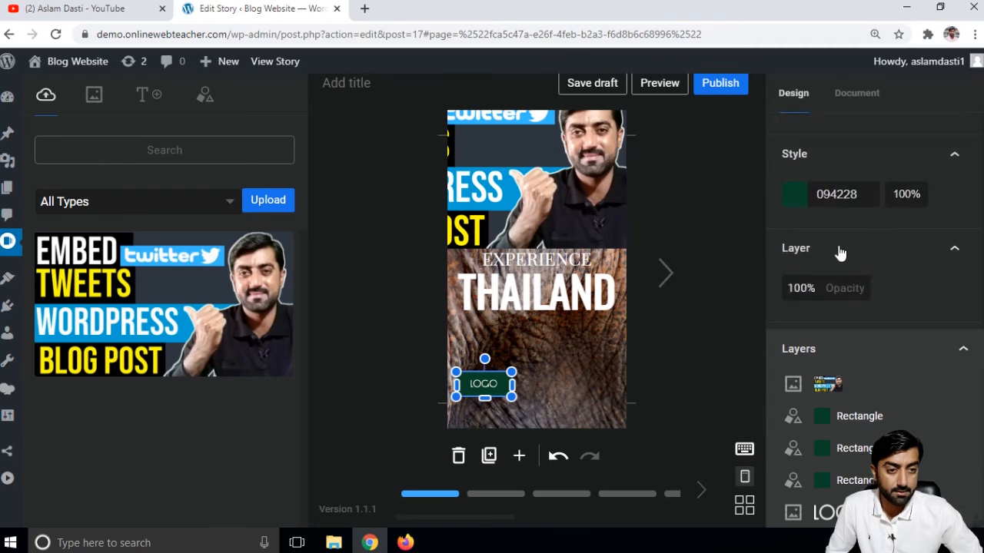
left_click(797, 192)
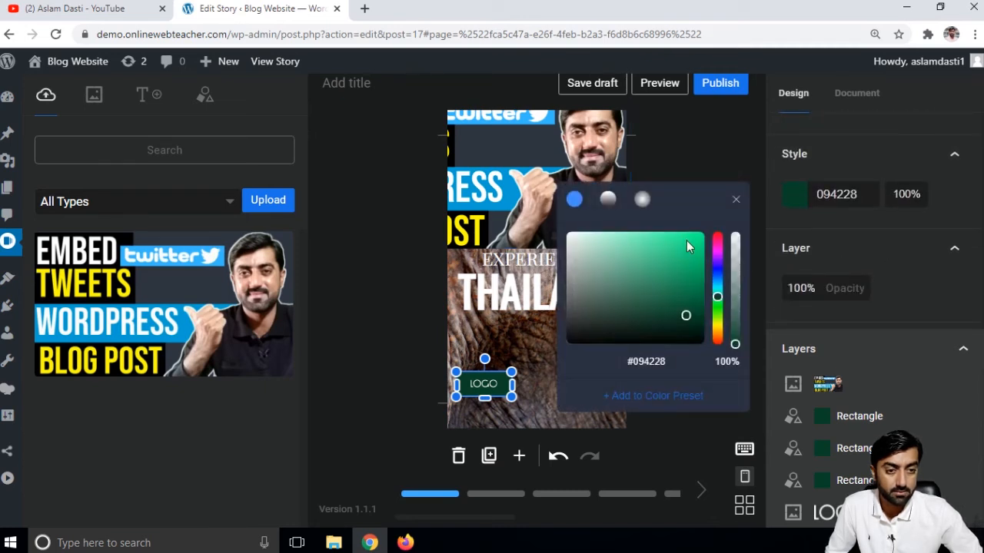
left_click_drag(686, 241, 600, 294)
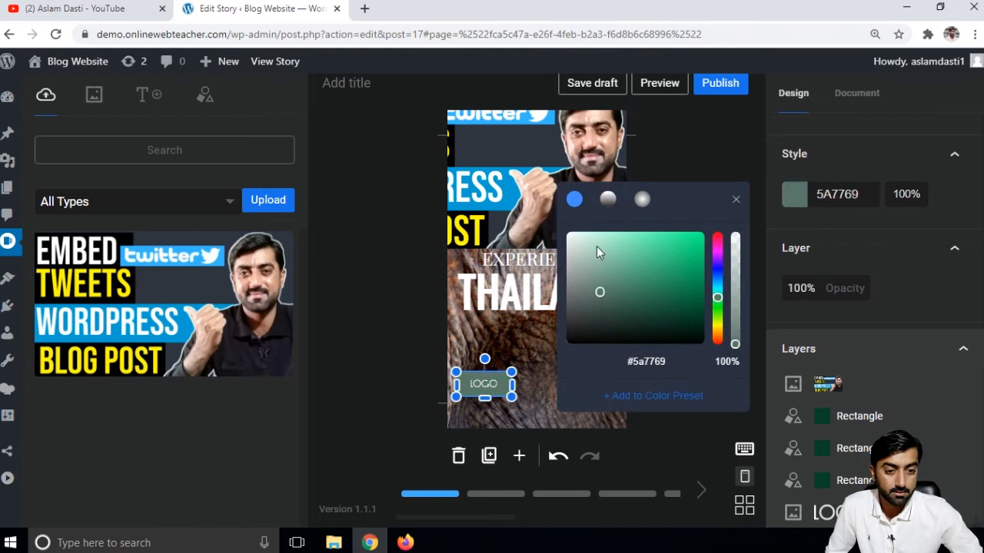
left_click_drag(596, 246, 585, 240)
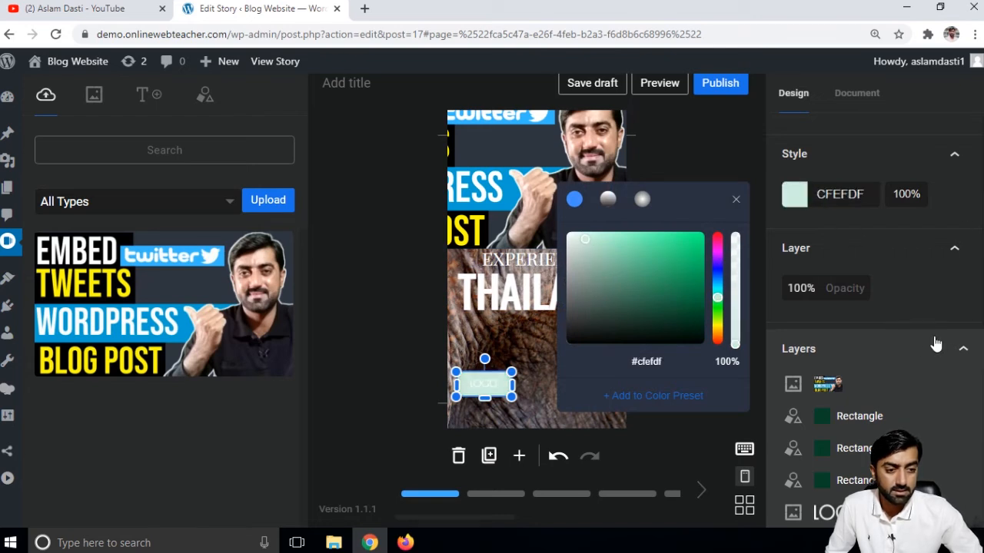
left_click(736, 201)
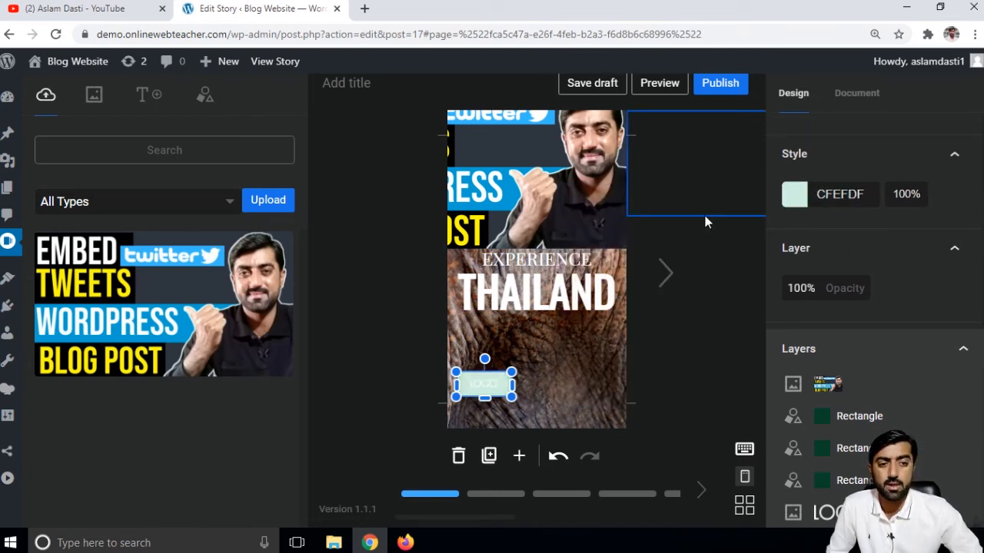
left_click(695, 344)
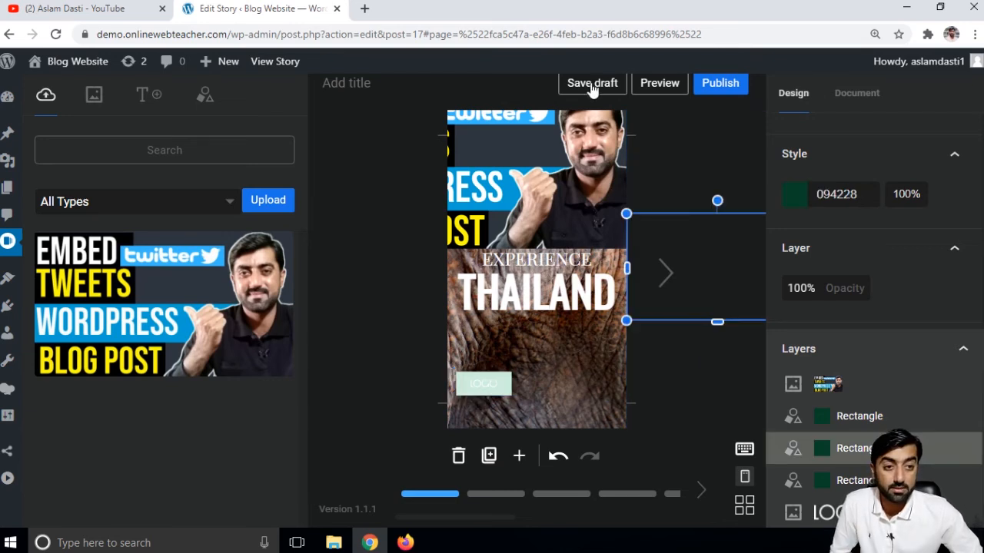